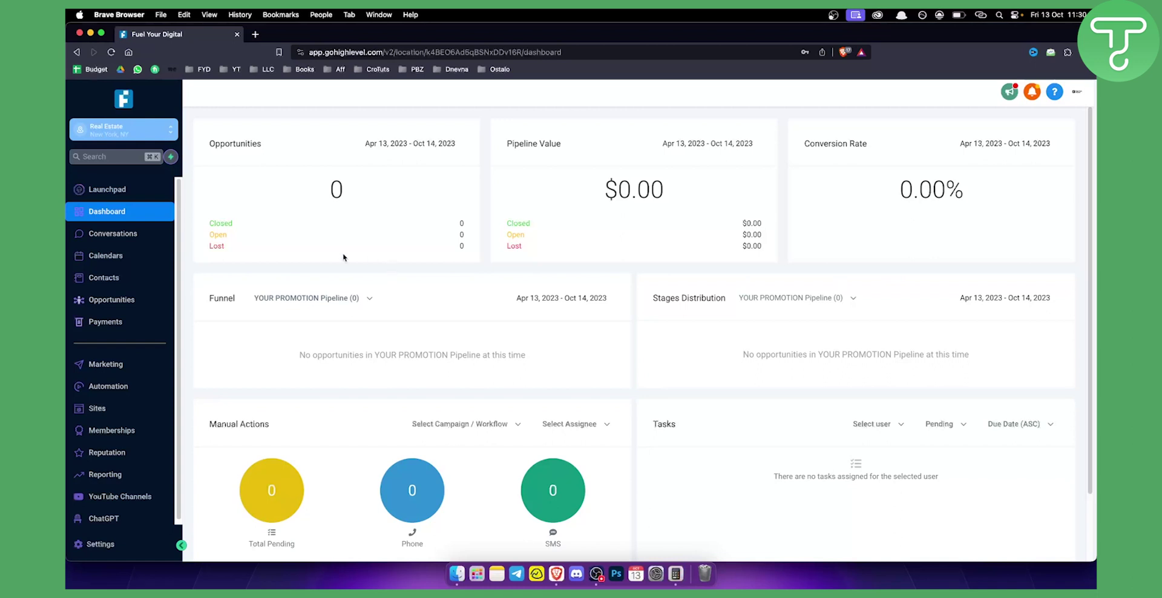
# - Create a new workflow from scratch via Automation > Create Workflow > Start from scratch
pyautogui.click(125, 130)
pyautogui.click(221, 306)
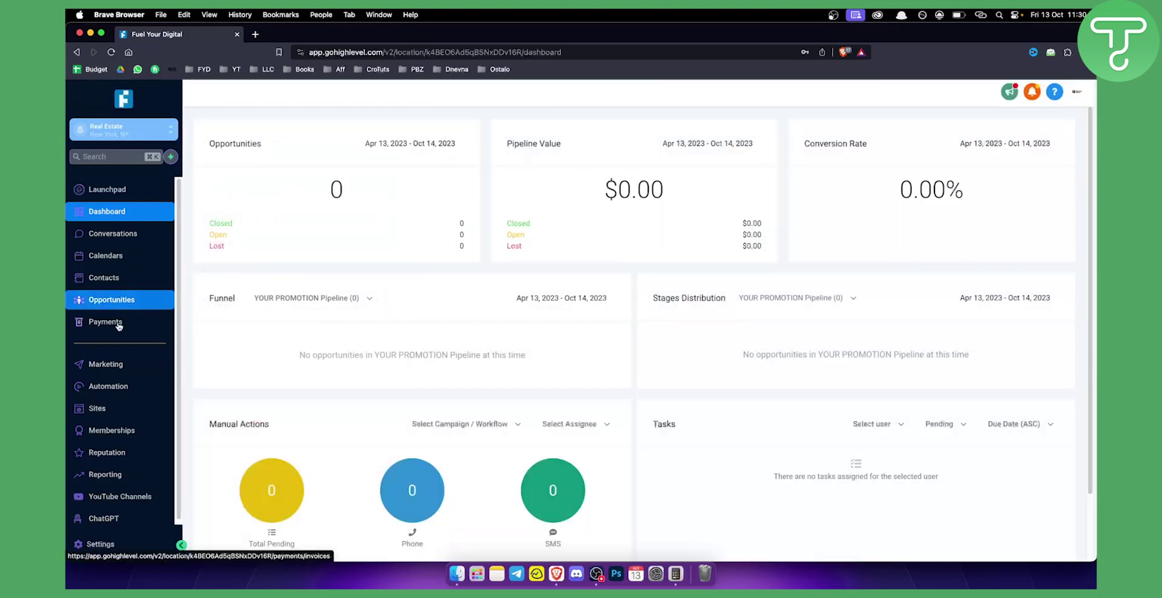
pyautogui.click(113, 389)
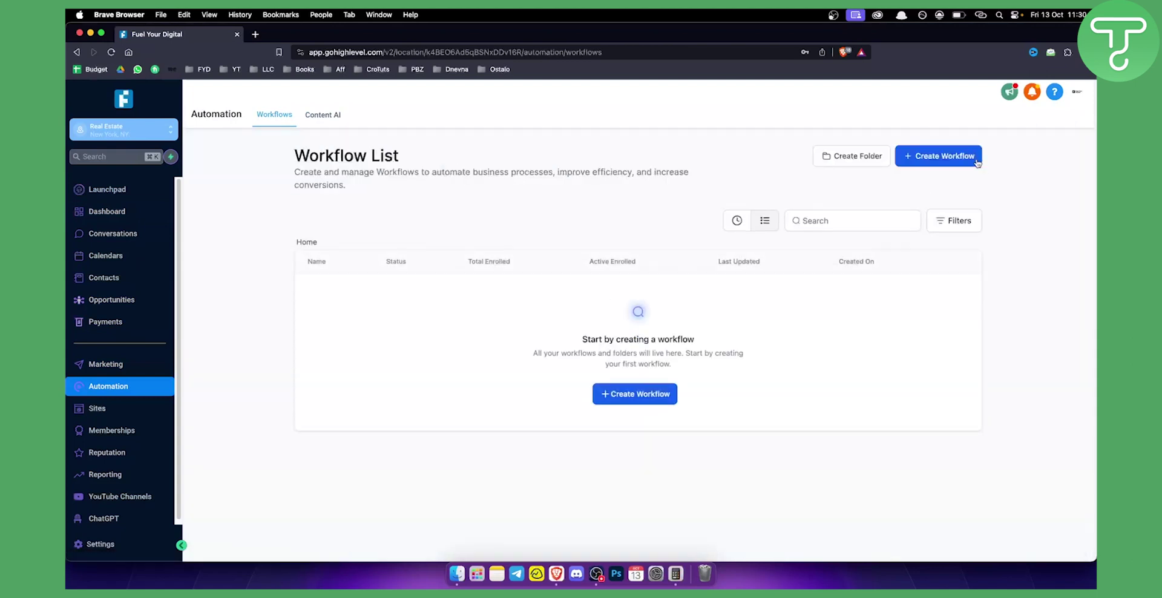
pyautogui.click(934, 161)
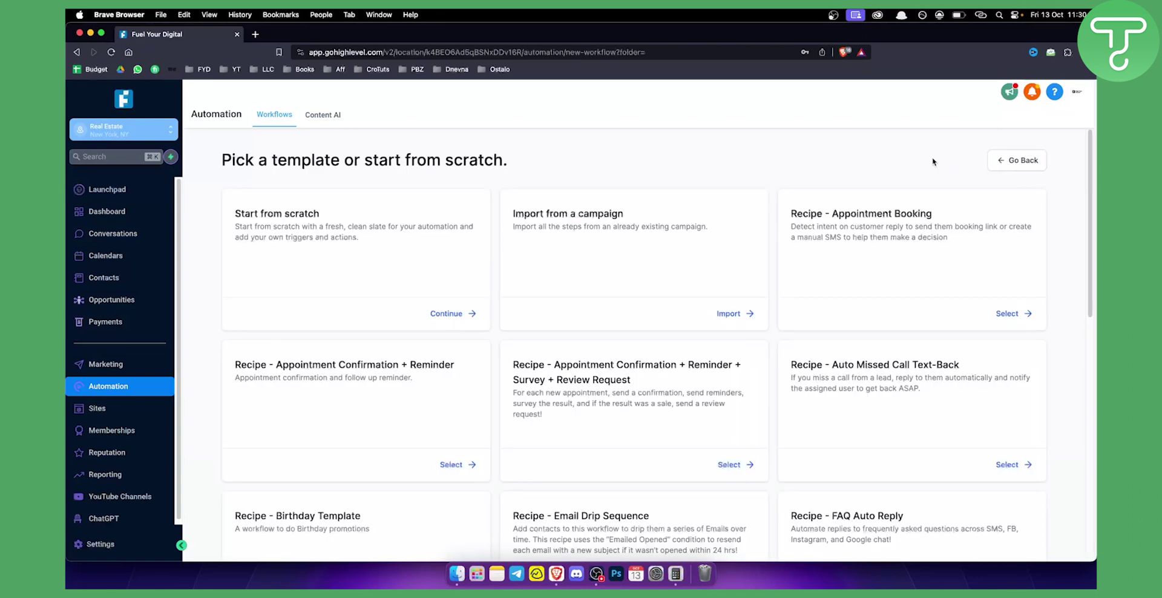
pyautogui.click(451, 314)
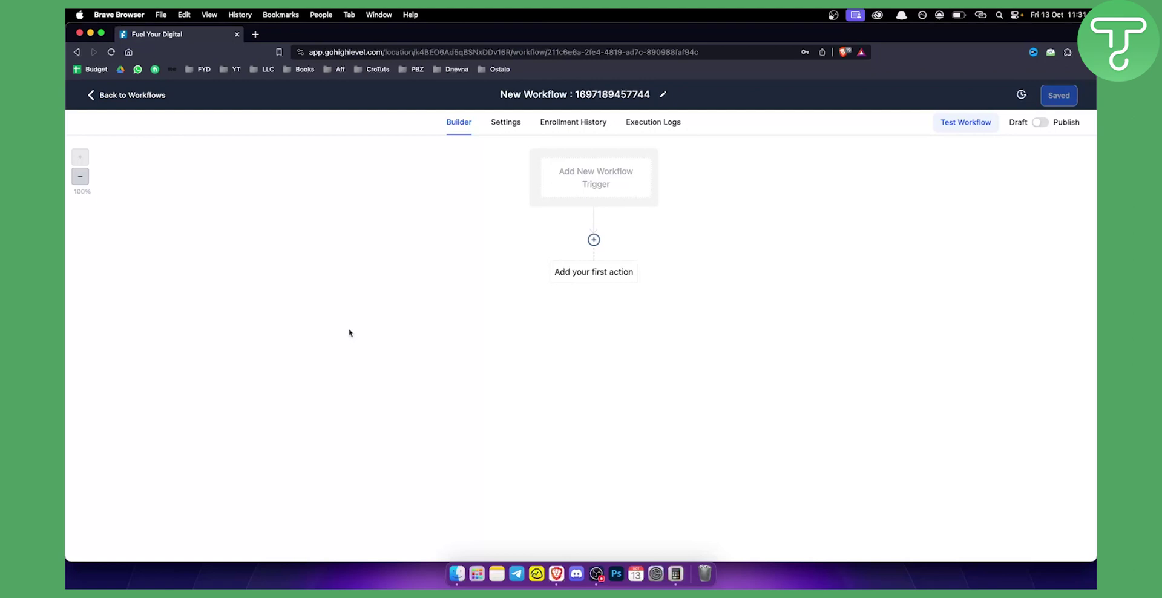
# - Browse the workflow trigger list, briefly searching 'goog' before clearing it
pyautogui.click(622, 177)
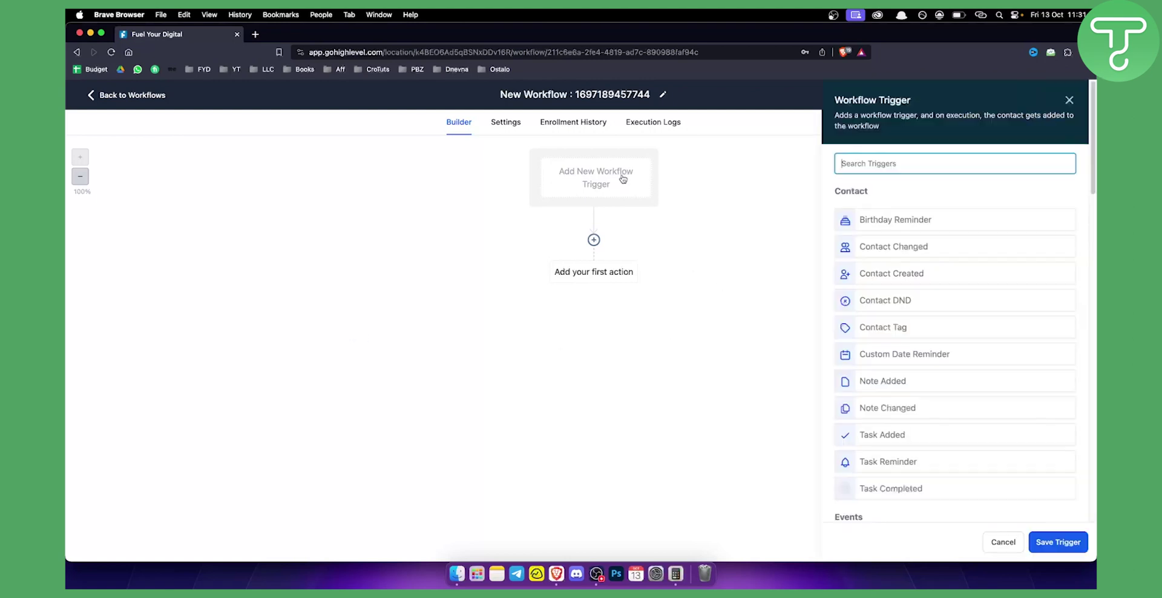
pyautogui.scroll(-4, 989, 287)
pyautogui.scroll(-3, 968, 272)
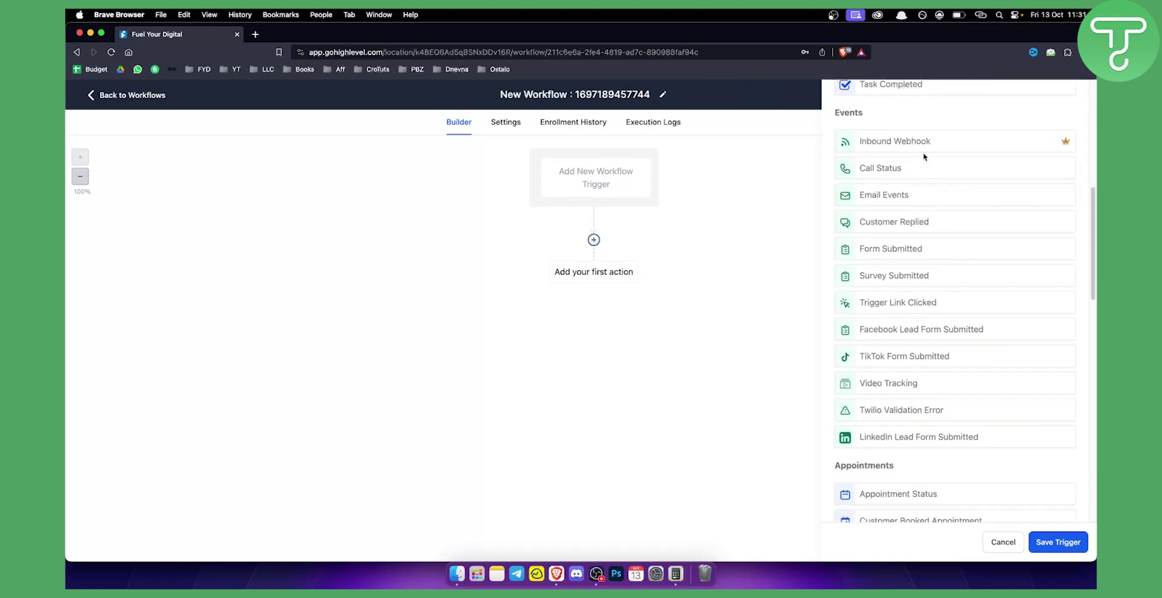
pyautogui.scroll(-10, 888, 299)
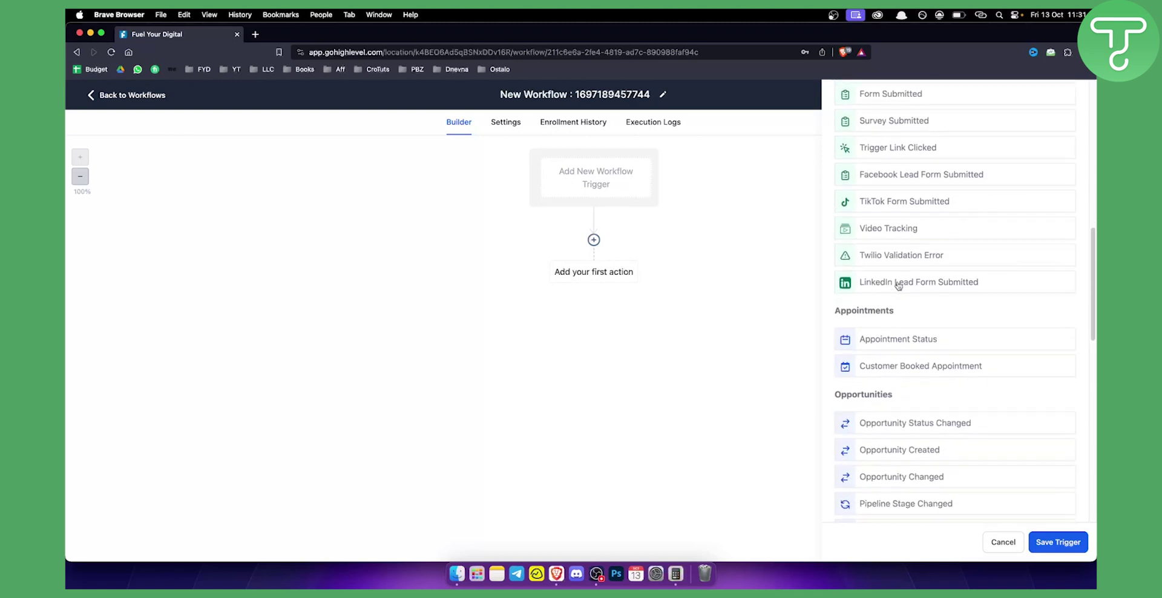
pyautogui.scroll(-5, 902, 276)
pyautogui.scroll(20, 926, 289)
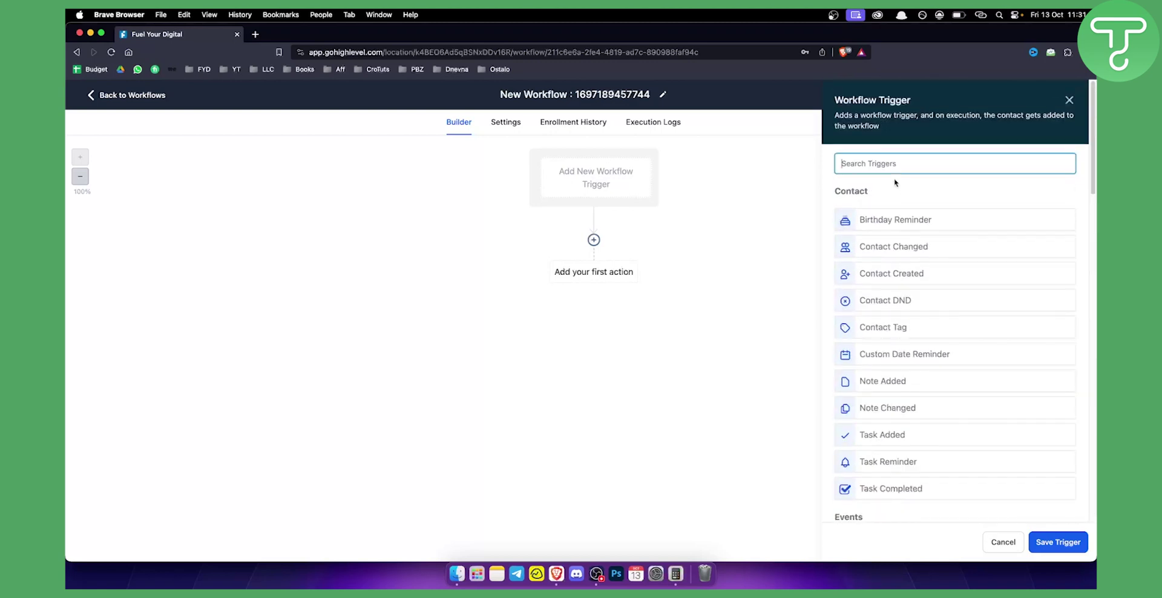
pyautogui.write('goog')
pyautogui.press('BackSpace')
pyautogui.press('BackSpace')
pyautogui.press('BackSpace')
pyautogui.press('BackSpace')
# - Save Customer Replied as the workflow trigger and add a first action step
pyautogui.scroll(-4, 940, 260)
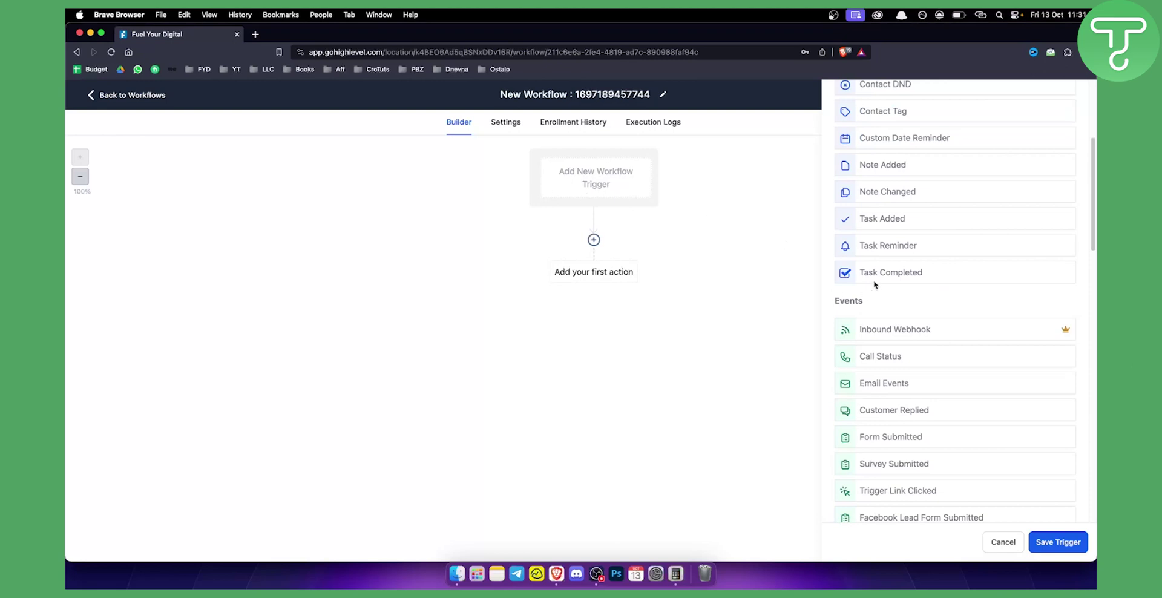
pyautogui.scroll(-1, 930, 330)
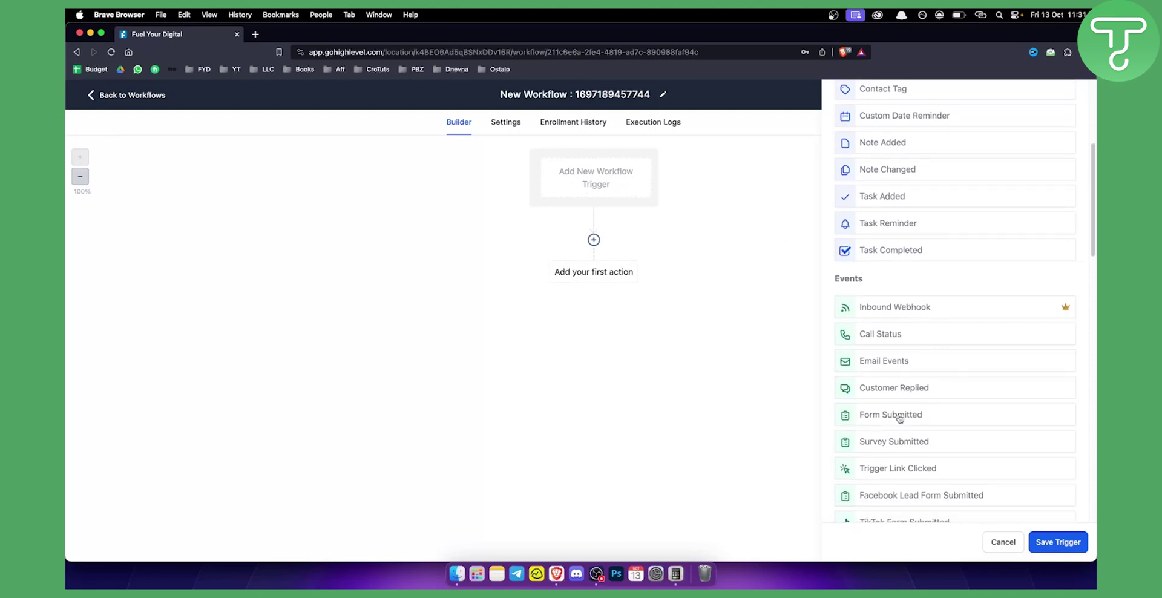
pyautogui.scroll(-3, 880, 337)
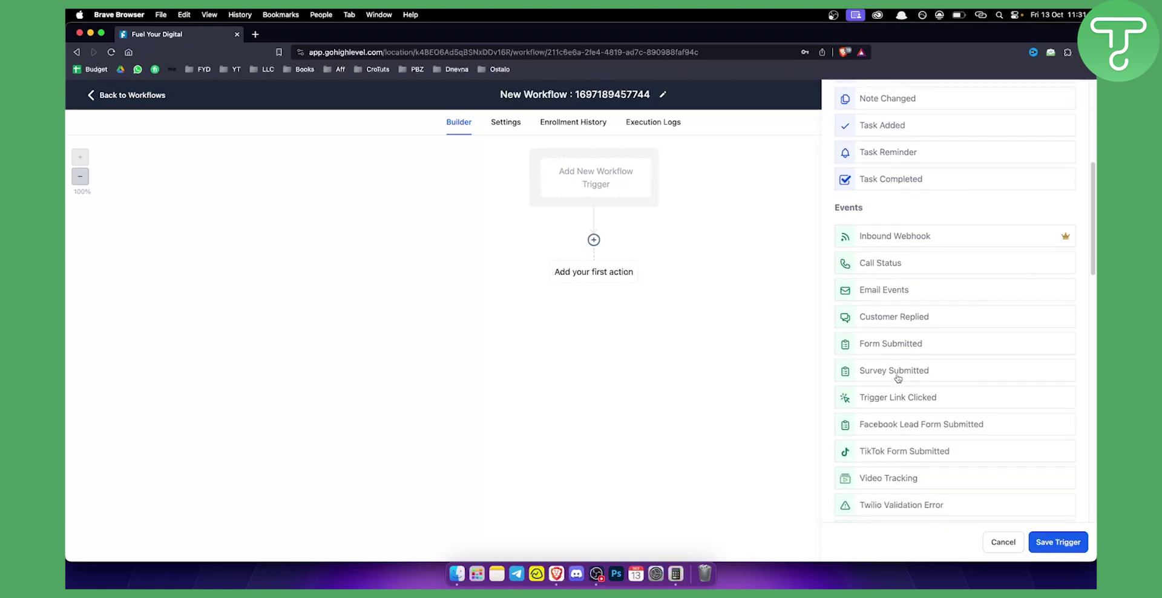
pyautogui.click(890, 317)
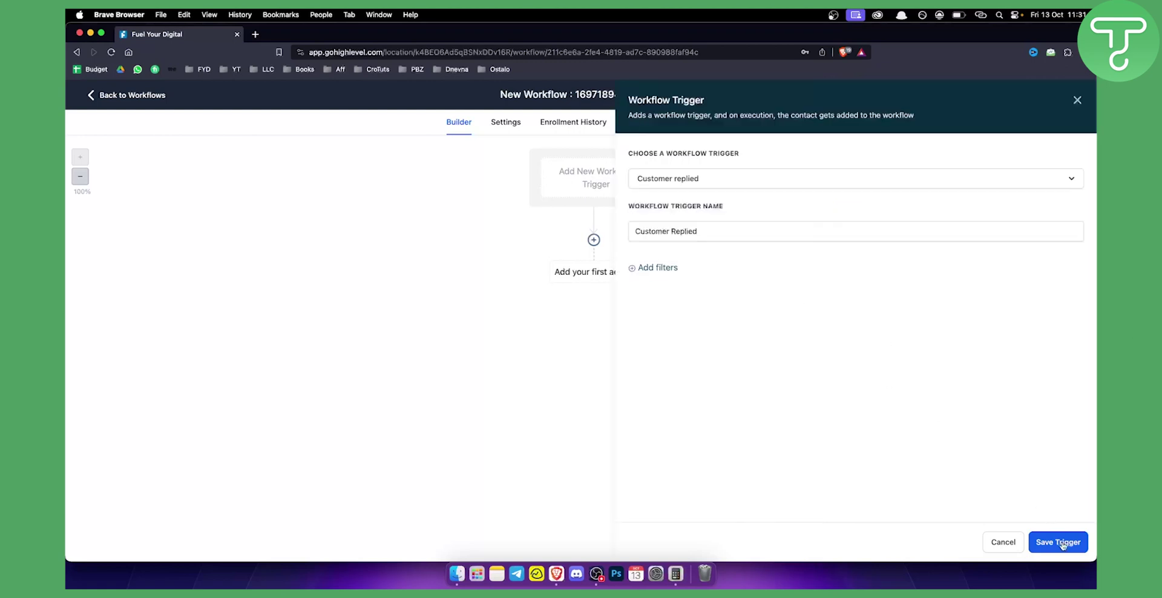
pyautogui.click(1059, 543)
pyautogui.click(594, 257)
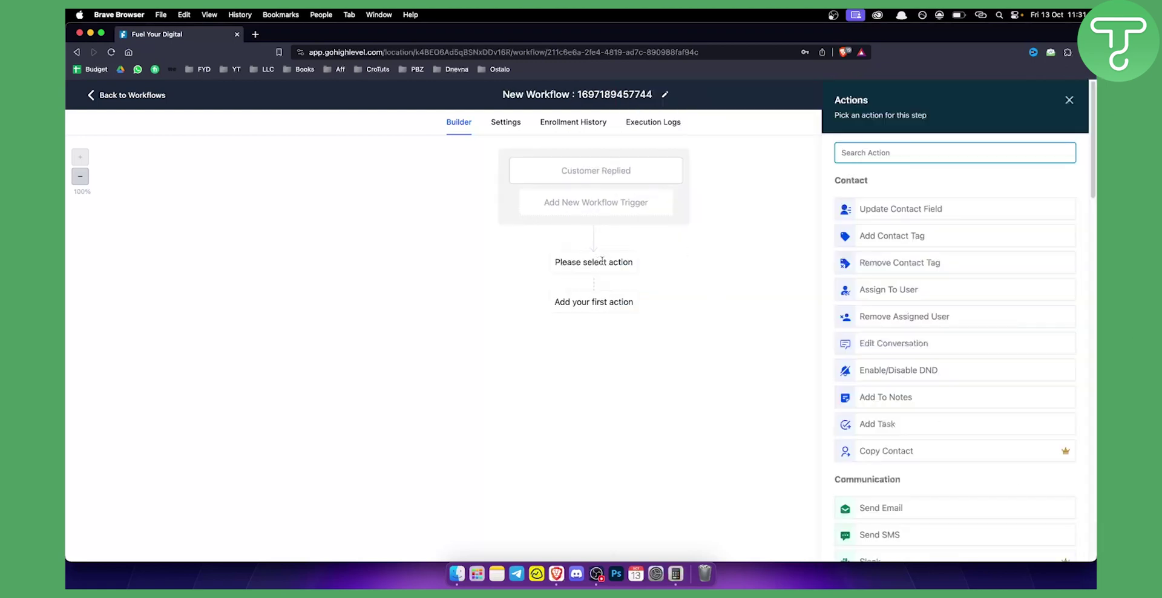
# - Search the action list for 'goo' and add a Google Sheets action
pyautogui.scroll(-6, 963, 246)
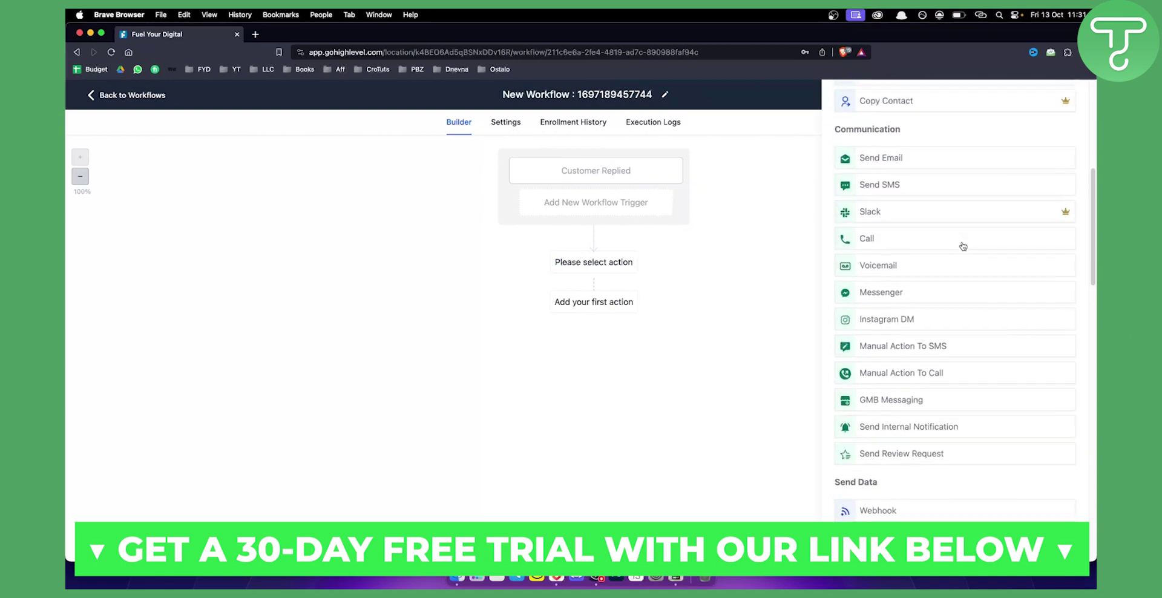
pyautogui.scroll(1, 963, 246)
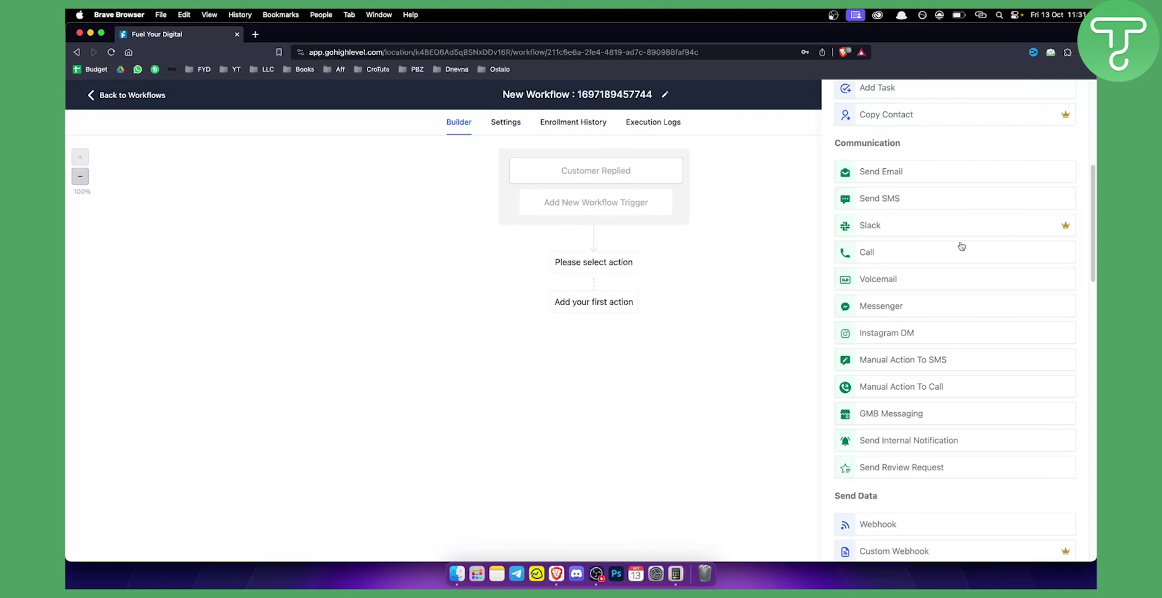
pyautogui.scroll(-5, 962, 247)
pyautogui.scroll(10, 944, 200)
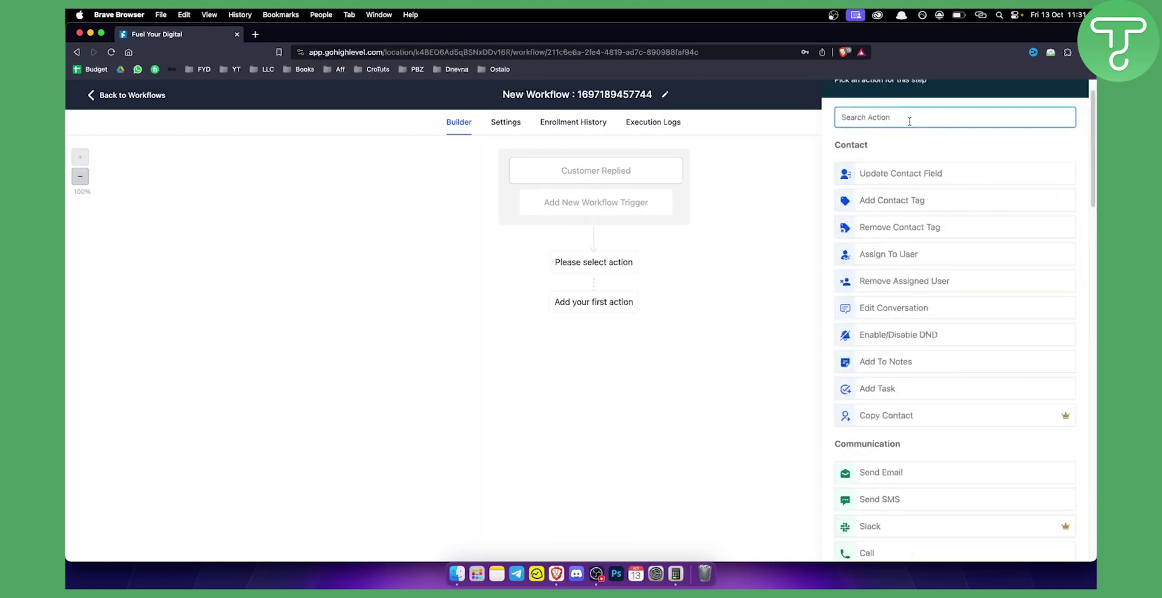
pyautogui.write('goo')
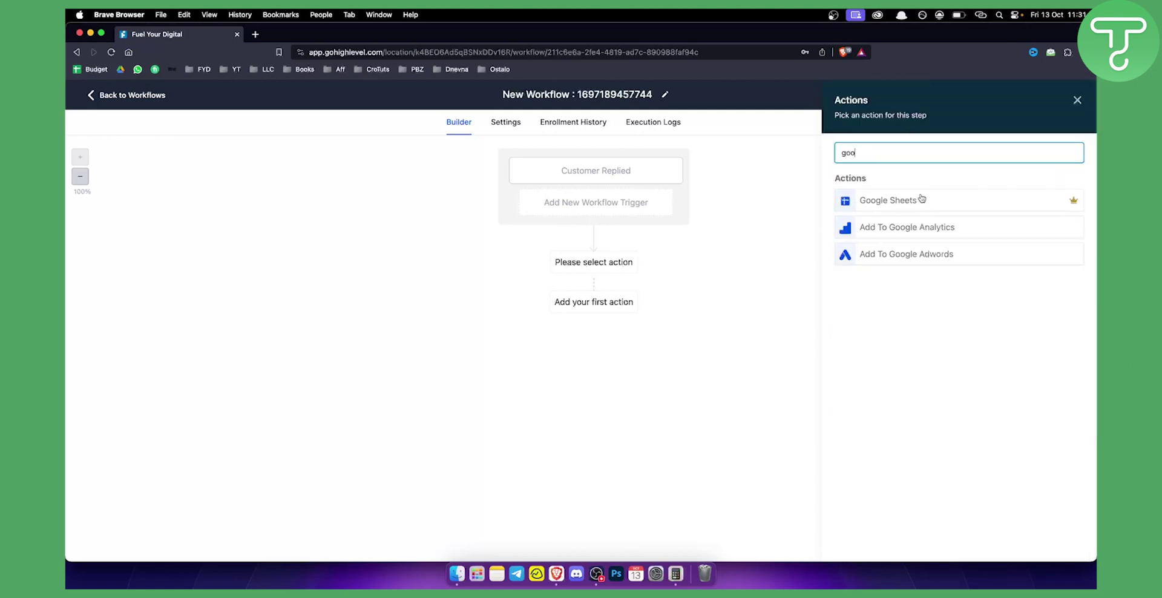
pyautogui.click(916, 201)
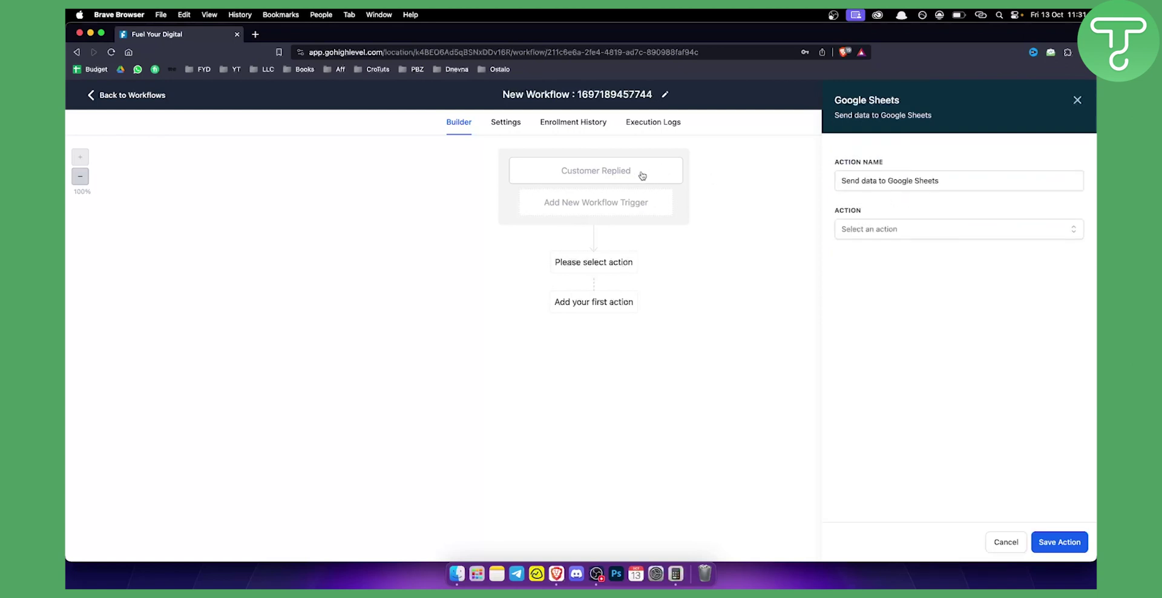
# - Set the Google Sheets action to Lookup Spreadsheet Row using the connected Google account
pyautogui.click(942, 236)
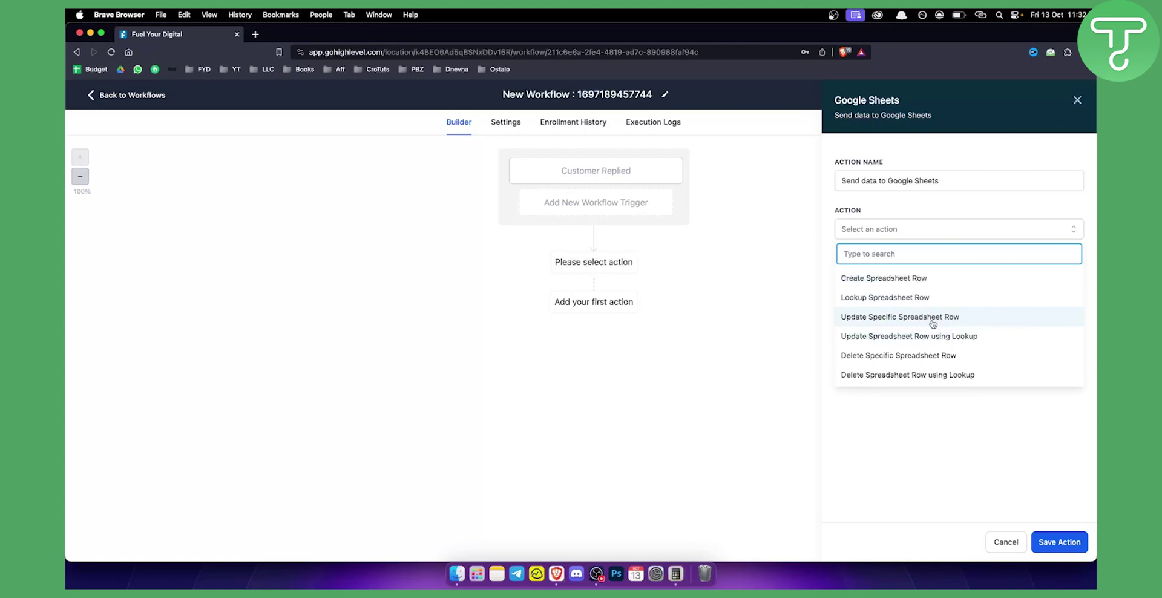
pyautogui.click(900, 299)
pyautogui.click(887, 278)
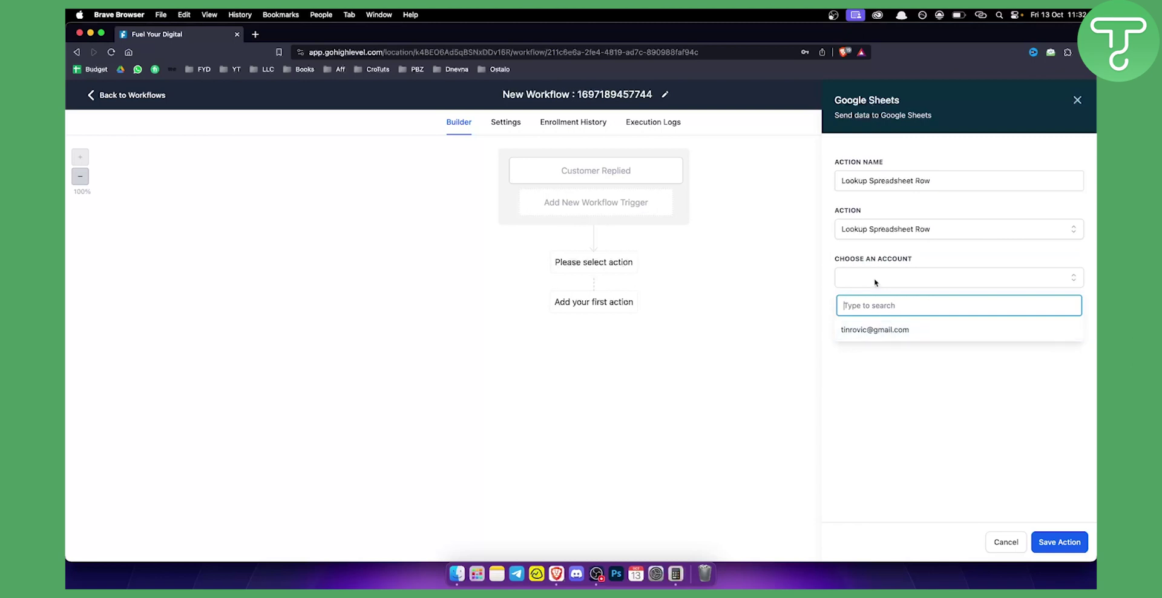
pyautogui.click(872, 329)
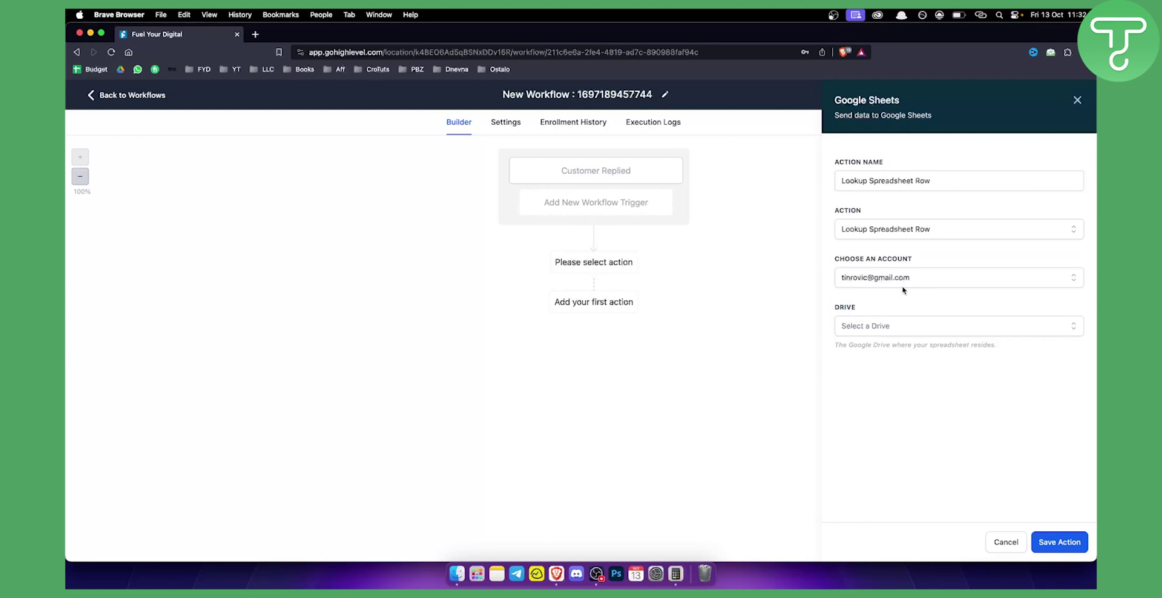
# - Leave the workflow without saving, check Settings > Integrations, then return to the Workflow List
pyautogui.click(94, 97)
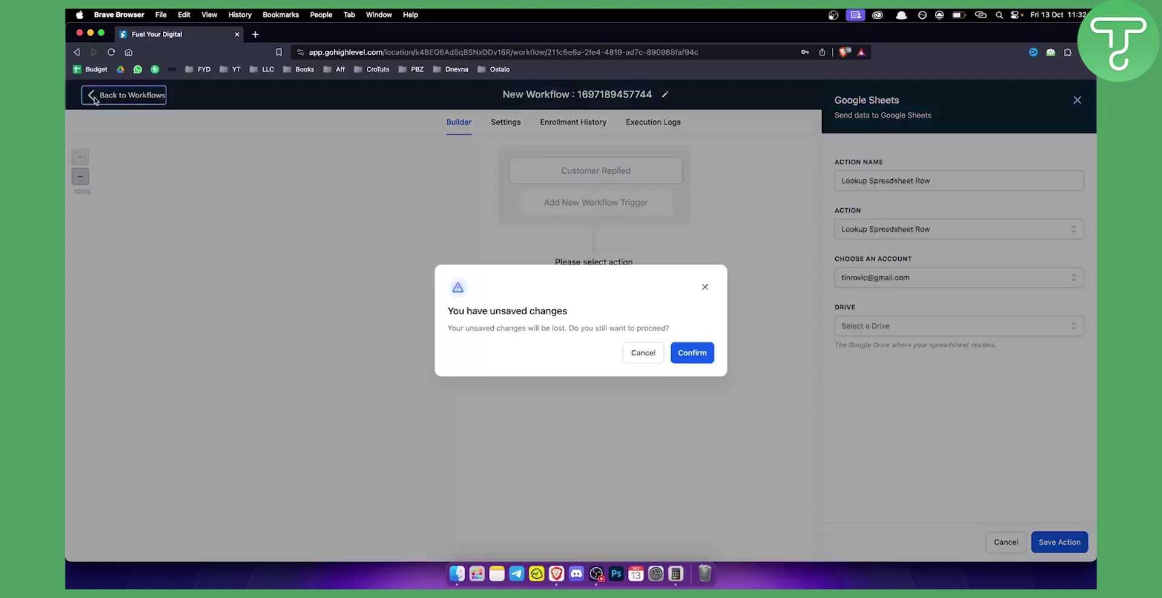
pyautogui.click(696, 356)
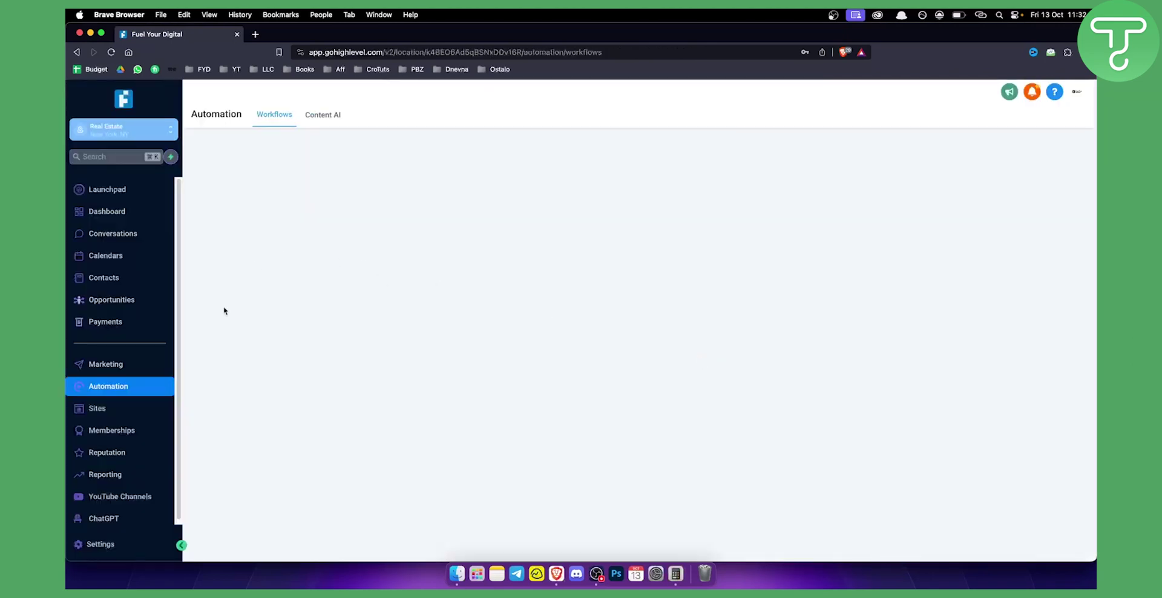
pyautogui.click(97, 543)
pyautogui.scroll(-5, 122, 393)
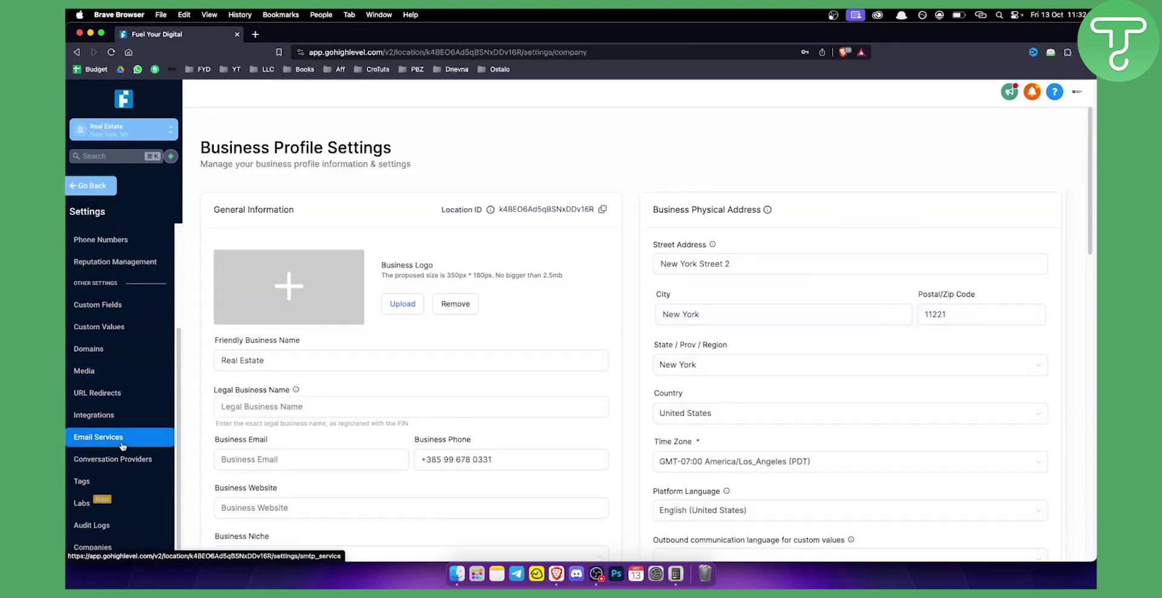
pyautogui.click(108, 415)
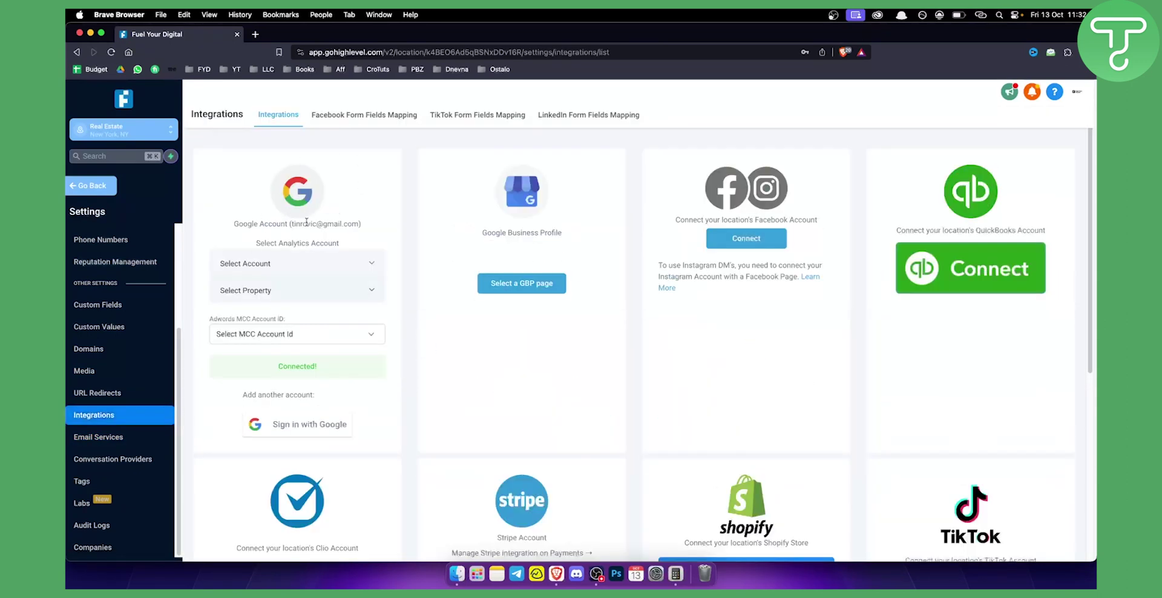
pyautogui.click(104, 190)
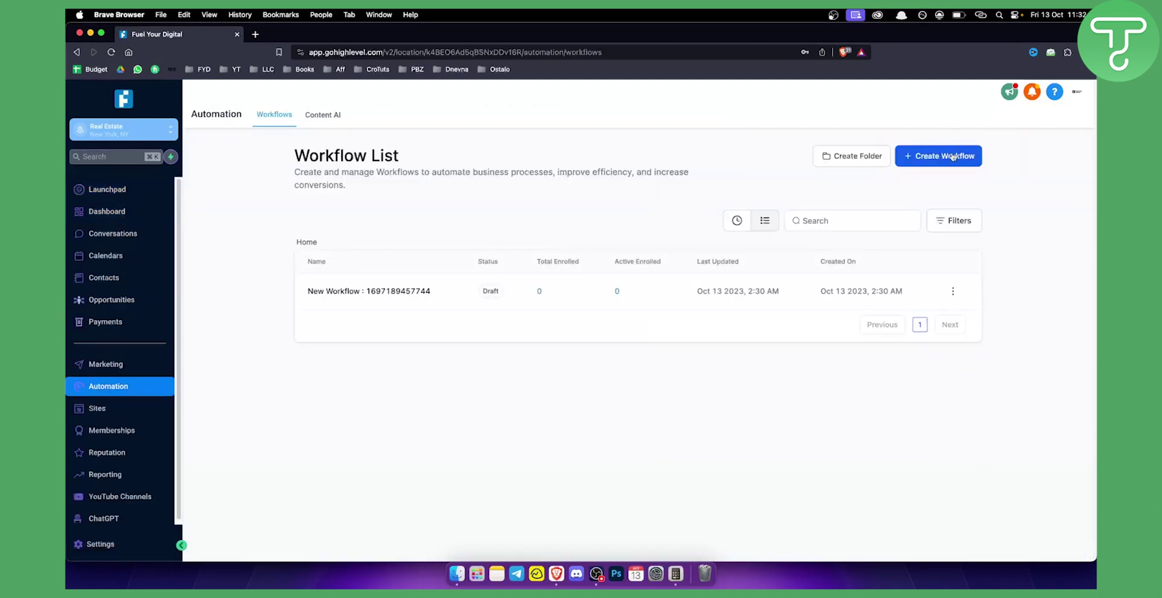
pyautogui.click(953, 291)
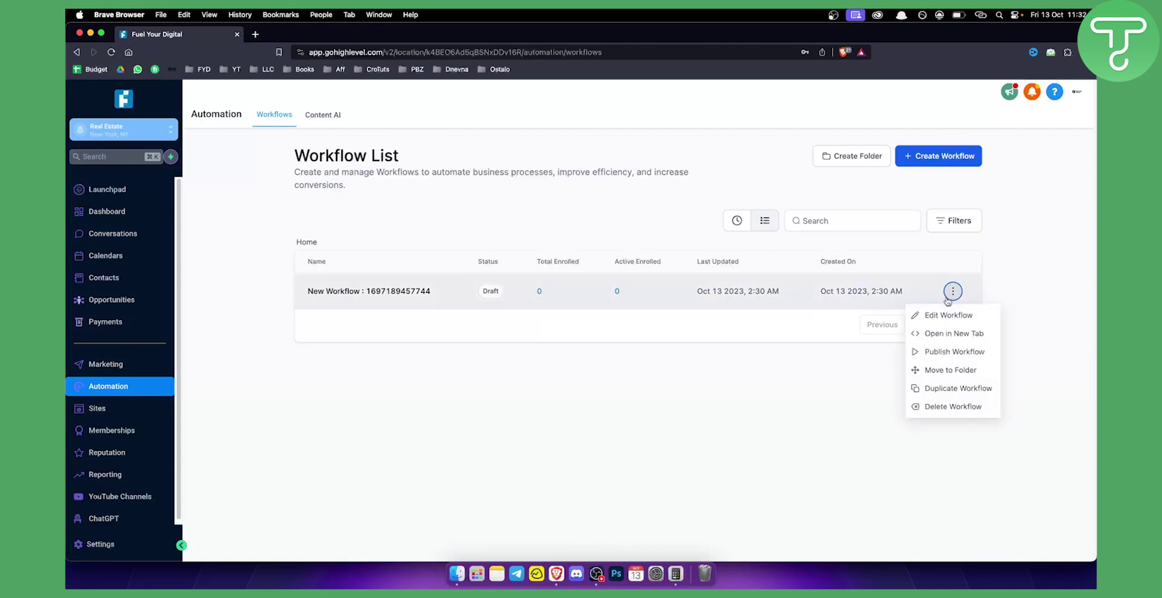
pyautogui.click(926, 319)
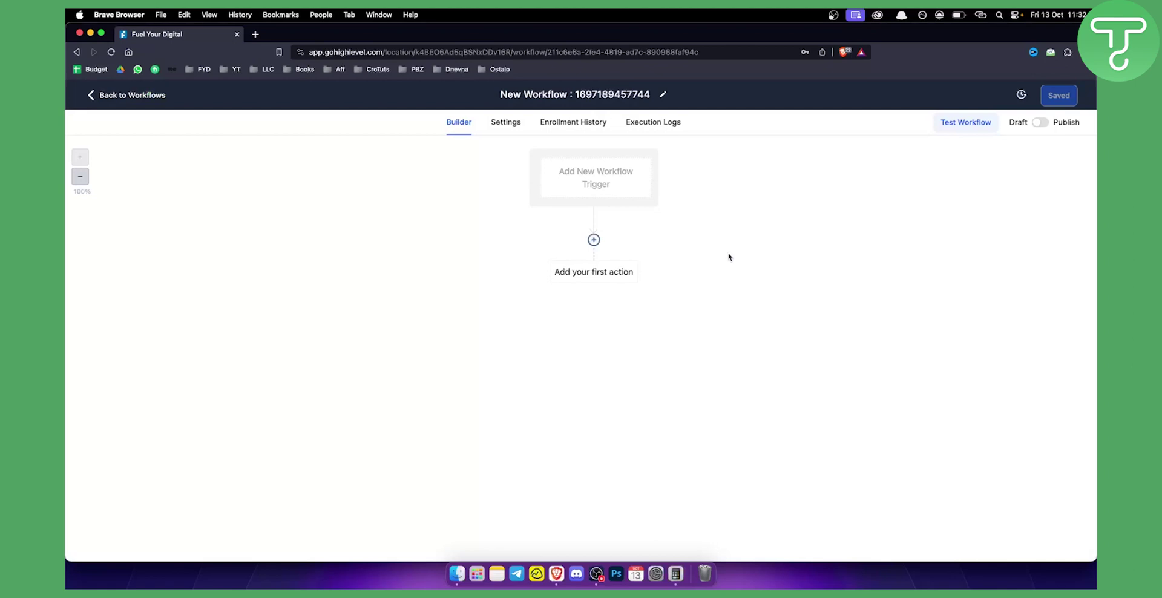
pyautogui.click(612, 191)
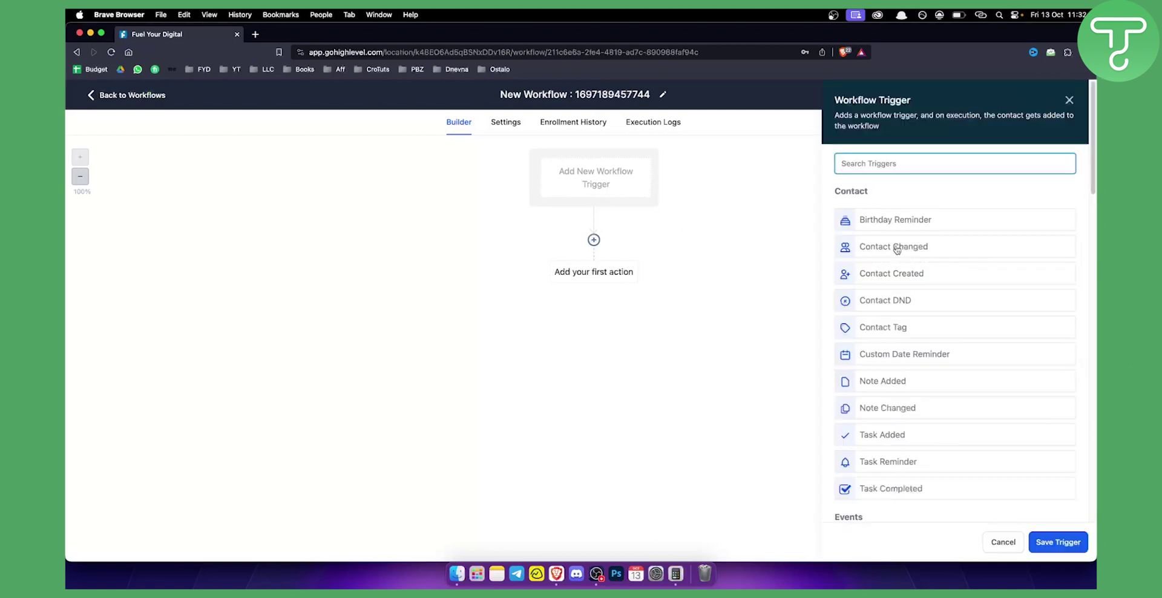
pyautogui.click(895, 277)
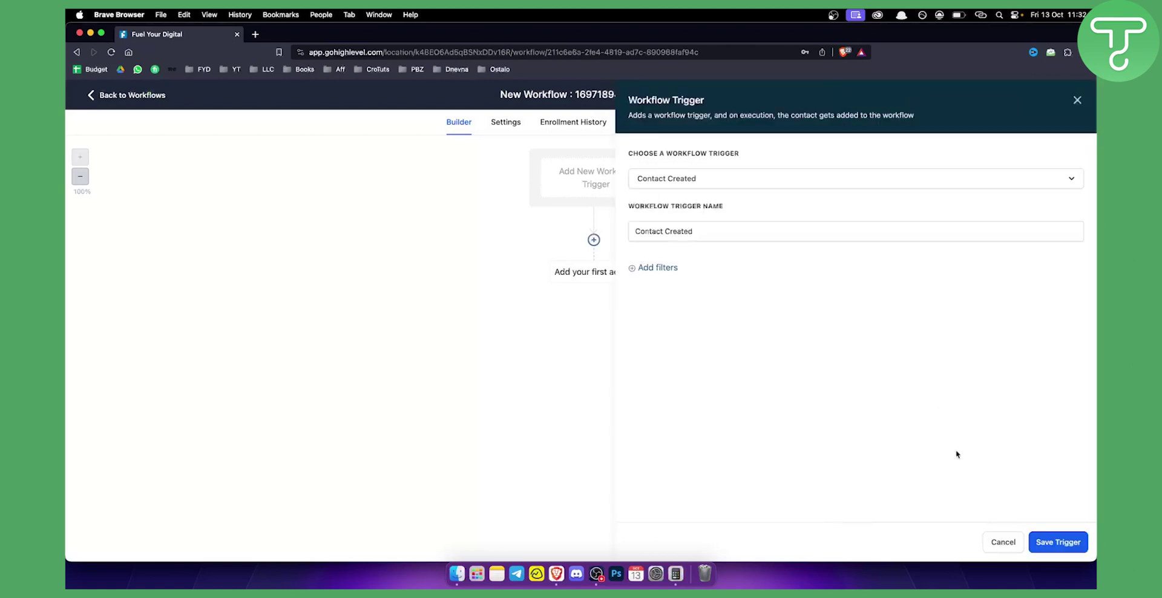
pyautogui.click(1038, 541)
# - Add a Google Sheets first action set to Create Spreadsheet Row
pyautogui.click(602, 292)
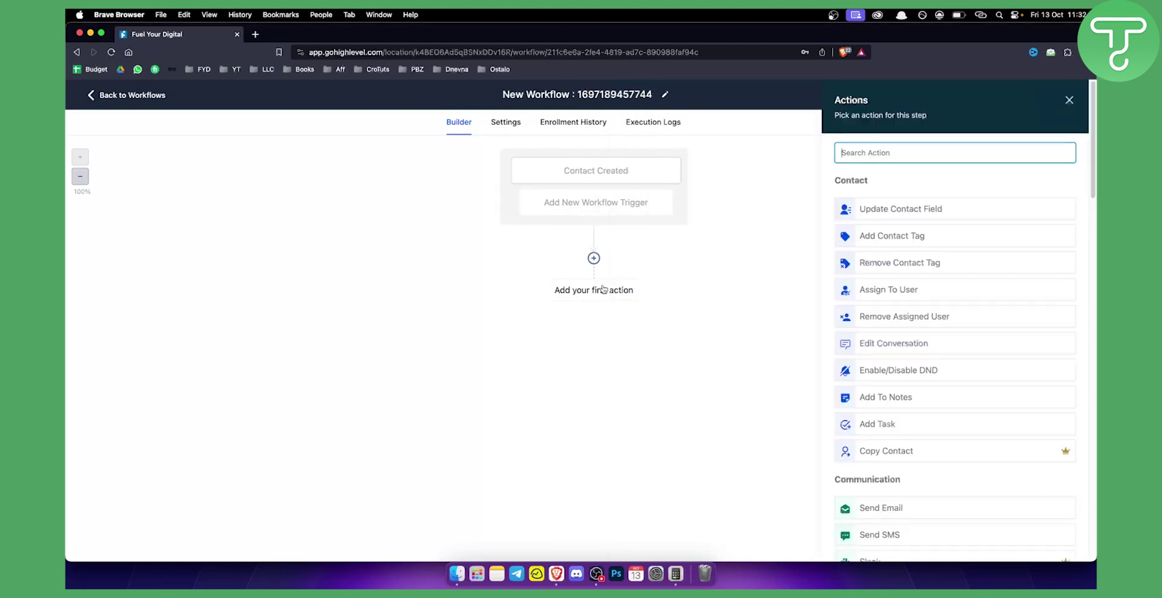
pyautogui.write('google')
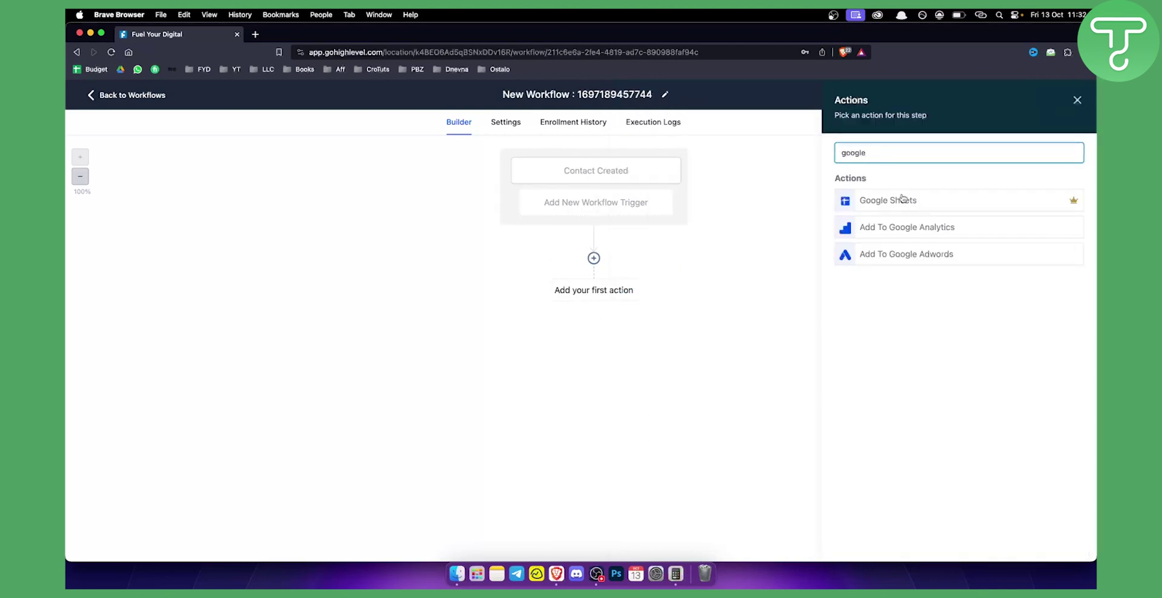
pyautogui.click(903, 200)
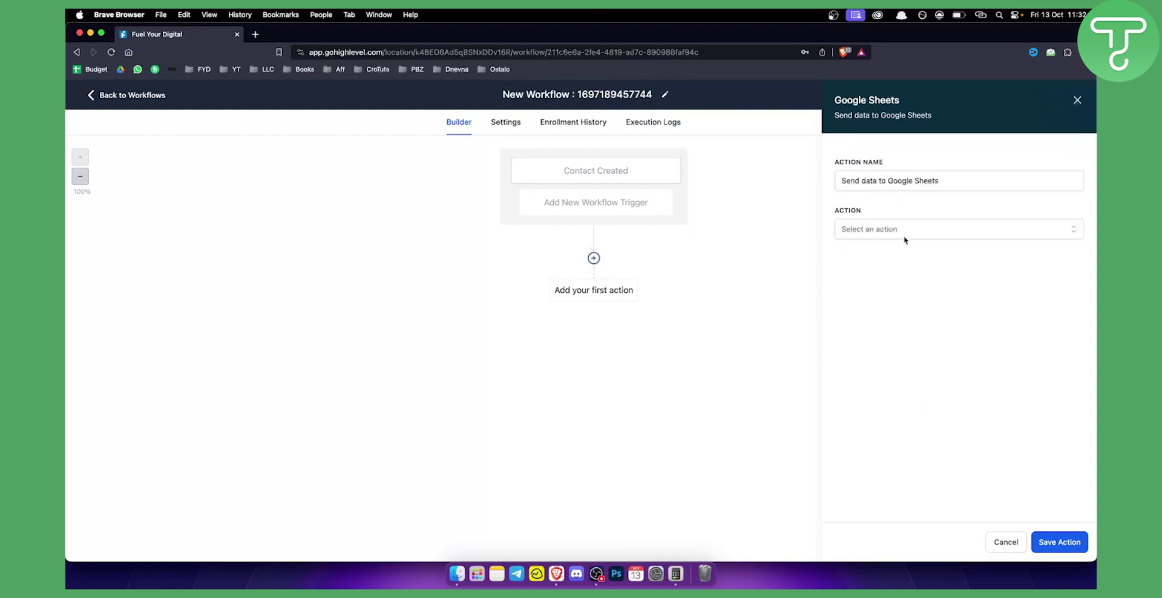
pyautogui.click(897, 230)
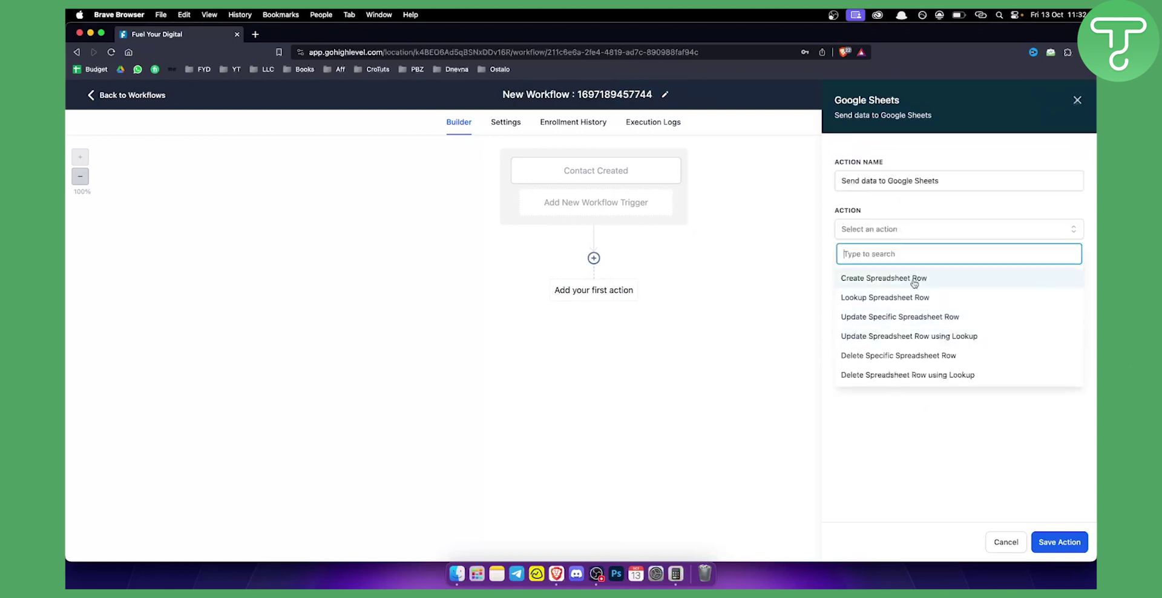
pyautogui.click(887, 280)
# - Choose the connected Google account, My Drive, and the 'Budget Tracking - 2023.' spreadsheet
pyautogui.click(888, 279)
pyautogui.click(876, 331)
pyautogui.click(880, 332)
pyautogui.click(867, 375)
pyautogui.click(876, 388)
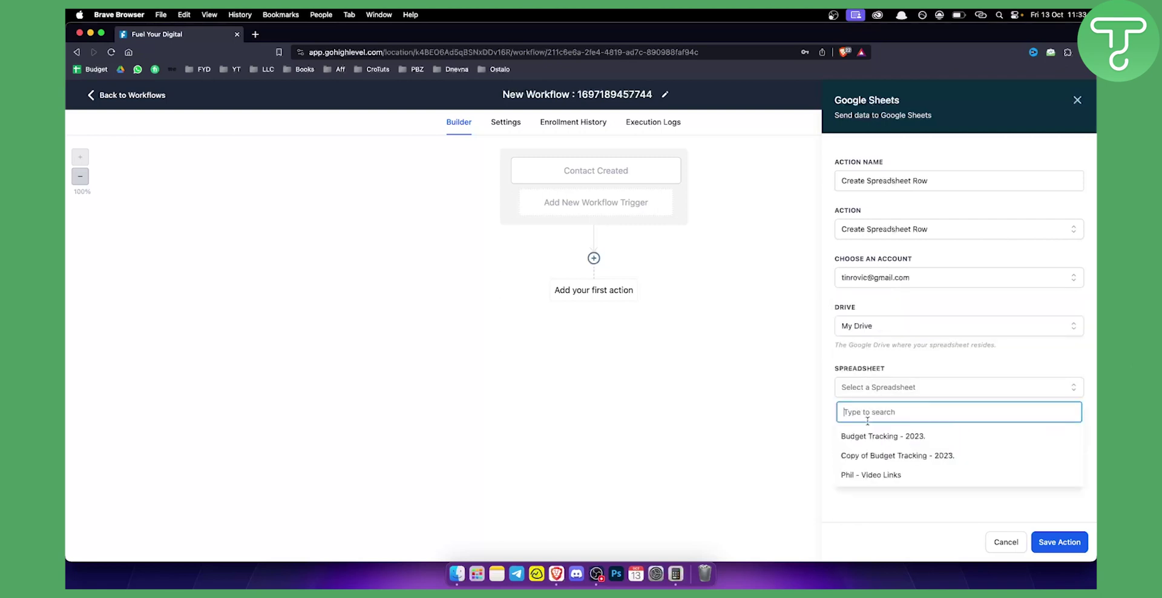
pyautogui.click(874, 439)
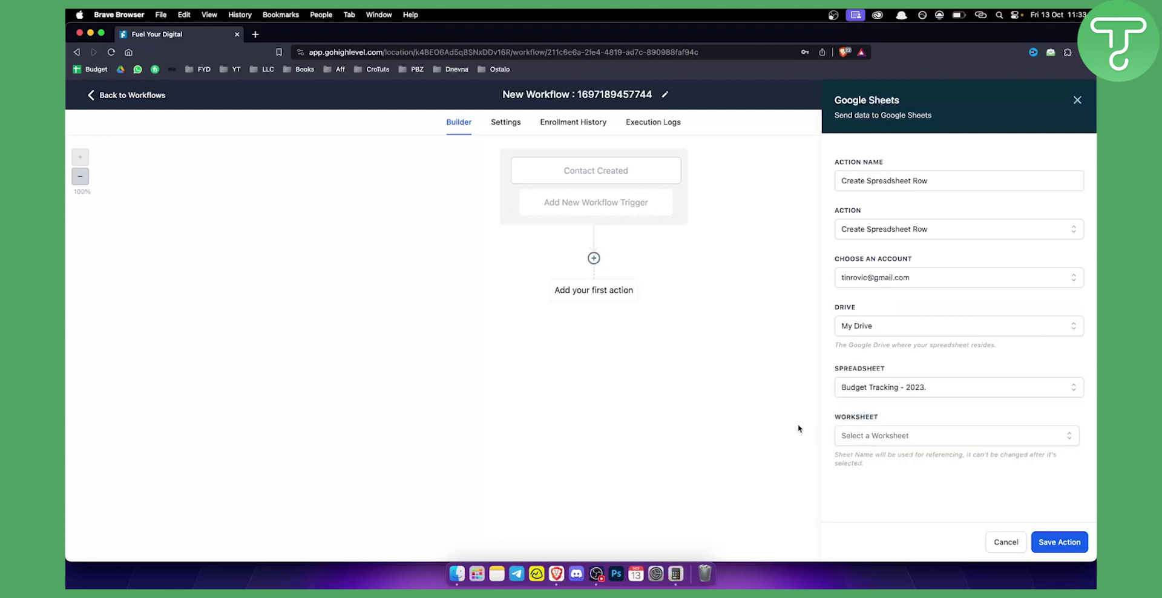